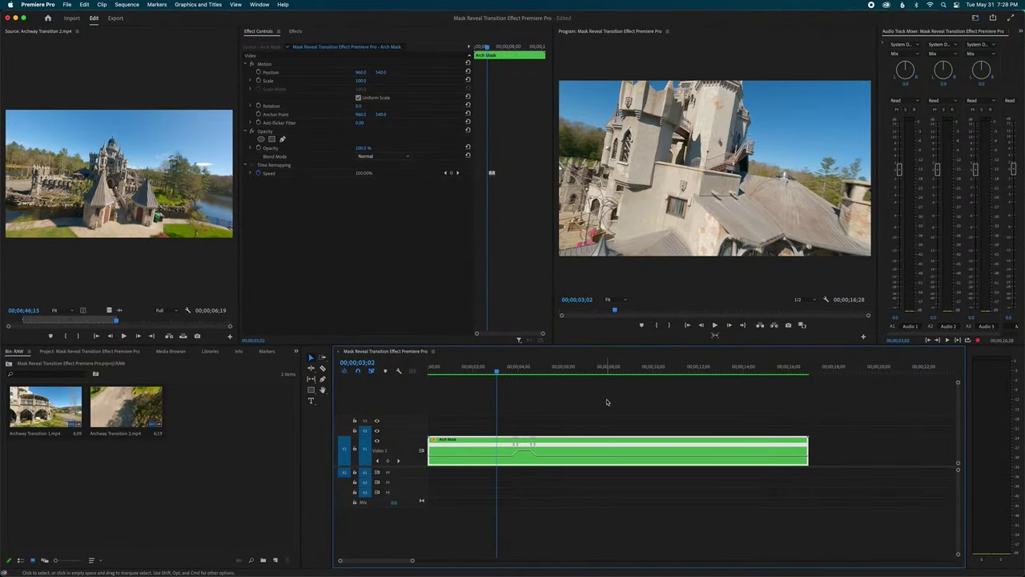
Preview the sequence and scrub through the Archway Transition 1 clip up to the pass under the archway
key(space)
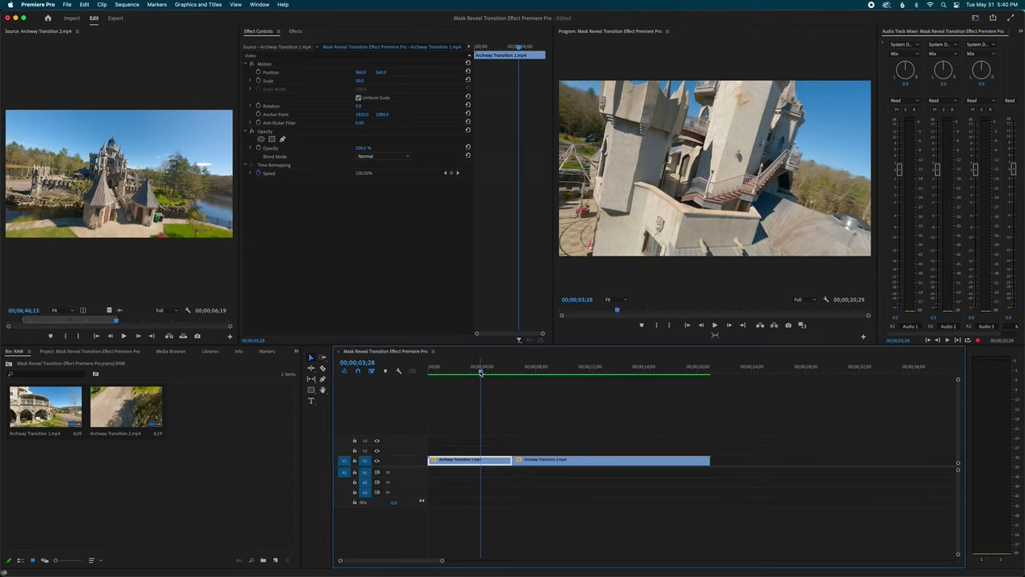
mouse_move(480, 371)
mouse_down()
mouse_move(501, 372)
mouse_move(440, 371)
mouse_move(486, 367)
mouse_up()
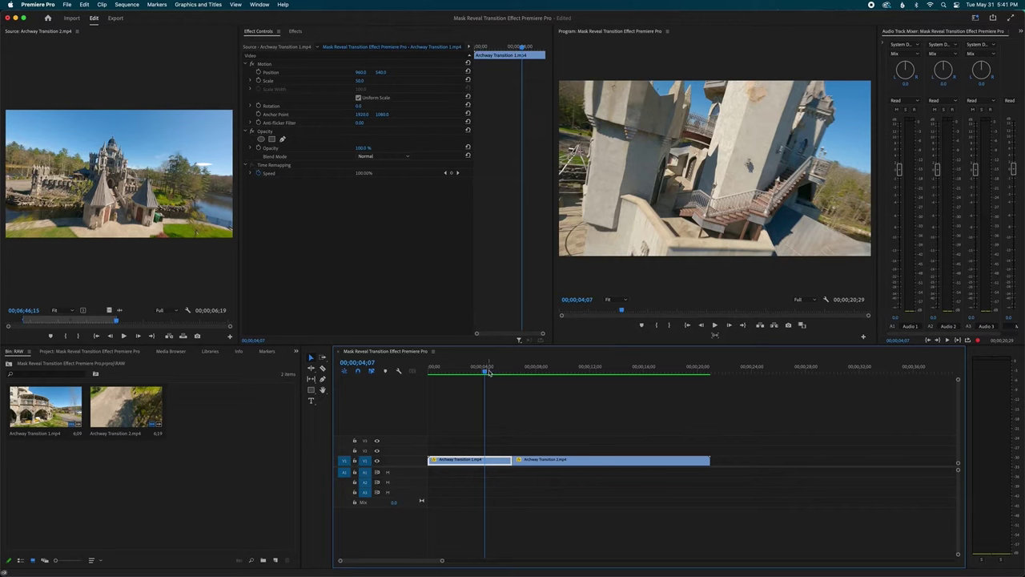
mouse_move(484, 370)
mouse_down()
mouse_move(458, 371)
mouse_move(582, 373)
mouse_move(475, 373)
mouse_move(497, 373)
mouse_up()
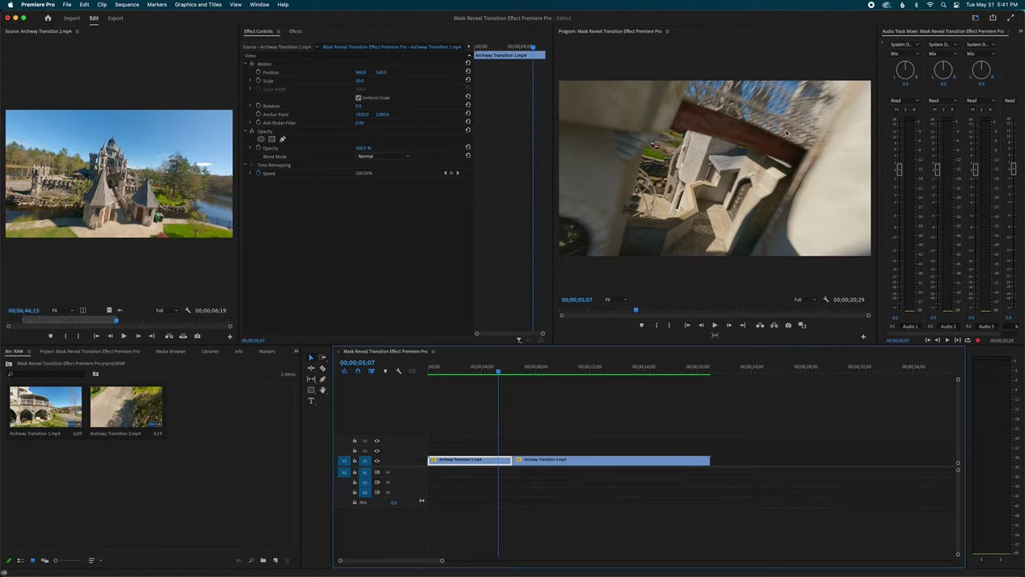
mouse_move(497, 371)
mouse_down()
mouse_move(536, 370)
mouse_move(483, 375)
mouse_move(591, 371)
mouse_move(500, 373)
mouse_up()
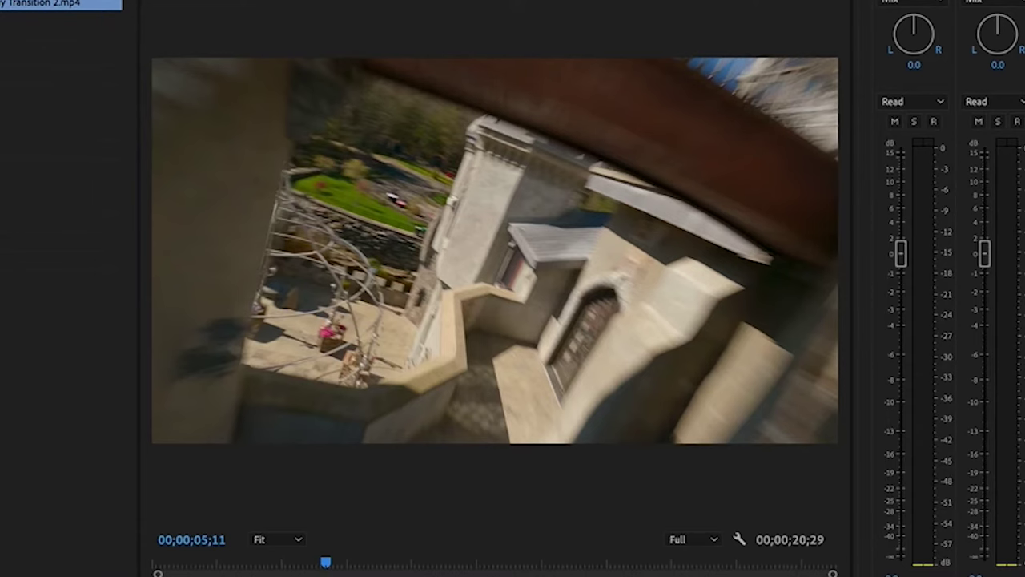
Step back through the archway approach and replay it to examine how the opening moves across the frame
key(Left)
key(Left)
key(Left)
key(Left)
key(Left)
key(Left)
key(Left)
key(Left)
key(Left)
key(Left)
key(Left)
key(Left)
key(Left)
key(Left)
key(Left)
key(Left)
key(Left)
key(Left)
key(Left)
key(Left)
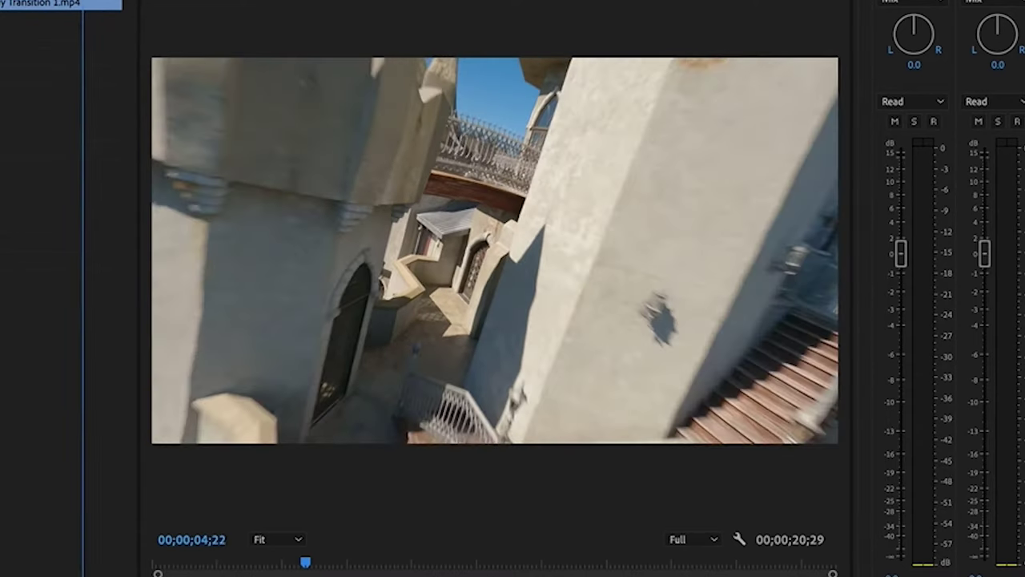
key(Left)
key(Left)
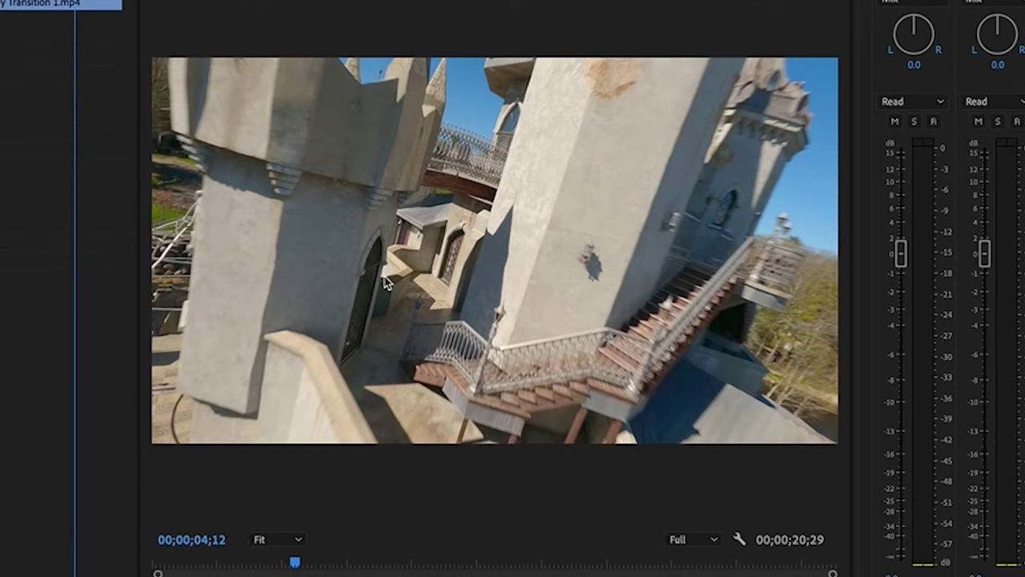
key(l)
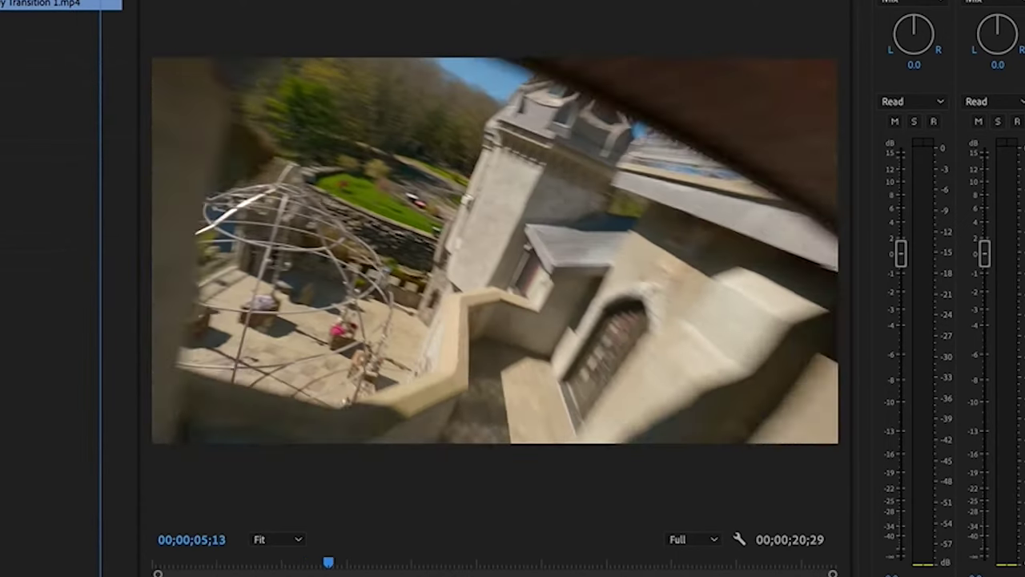
key(k)
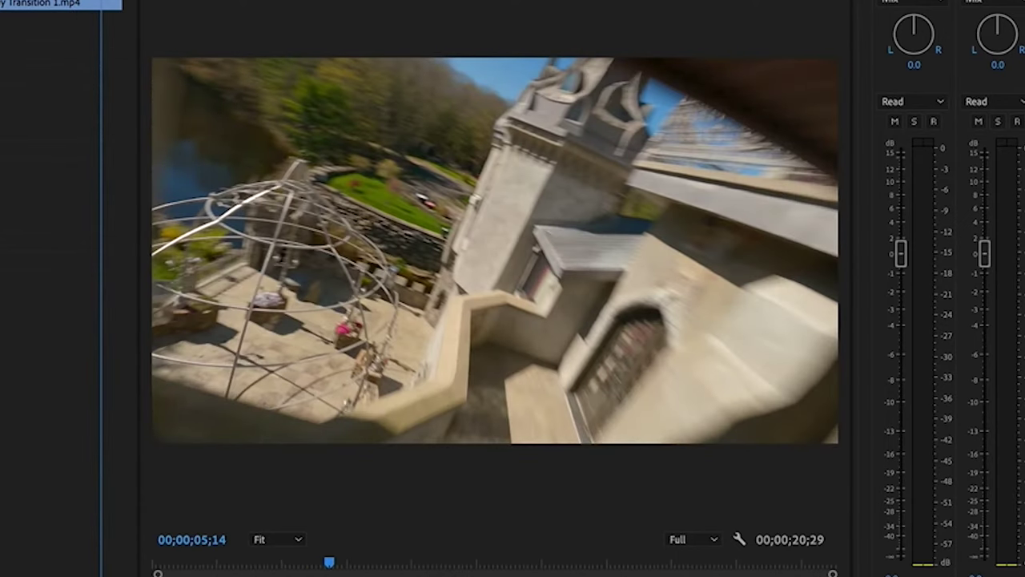
key(l)
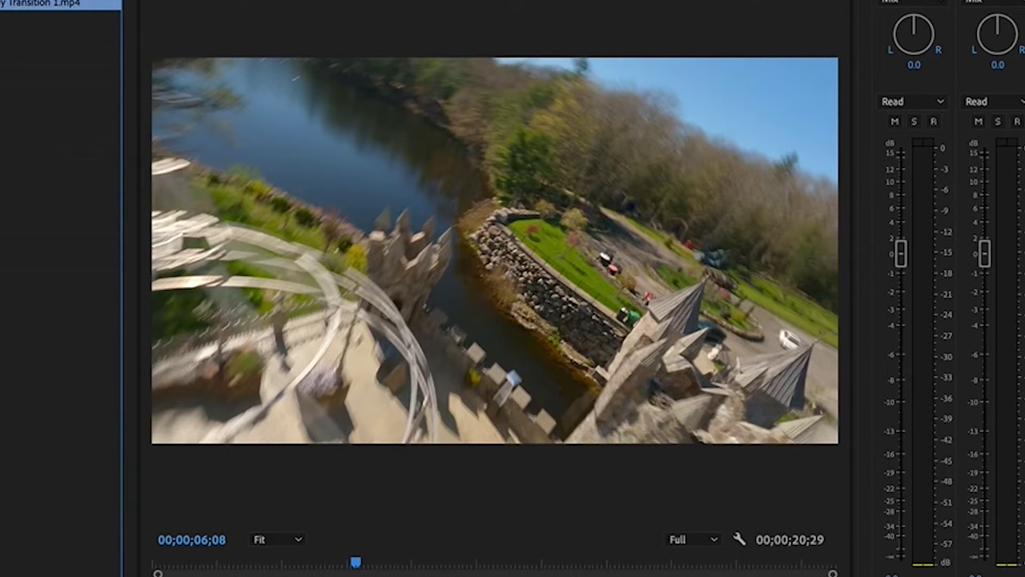
Compare the frames around the cut to examine where the archway leaves the picture, ending on 00;00;06;08
key(Left)
key(Left)
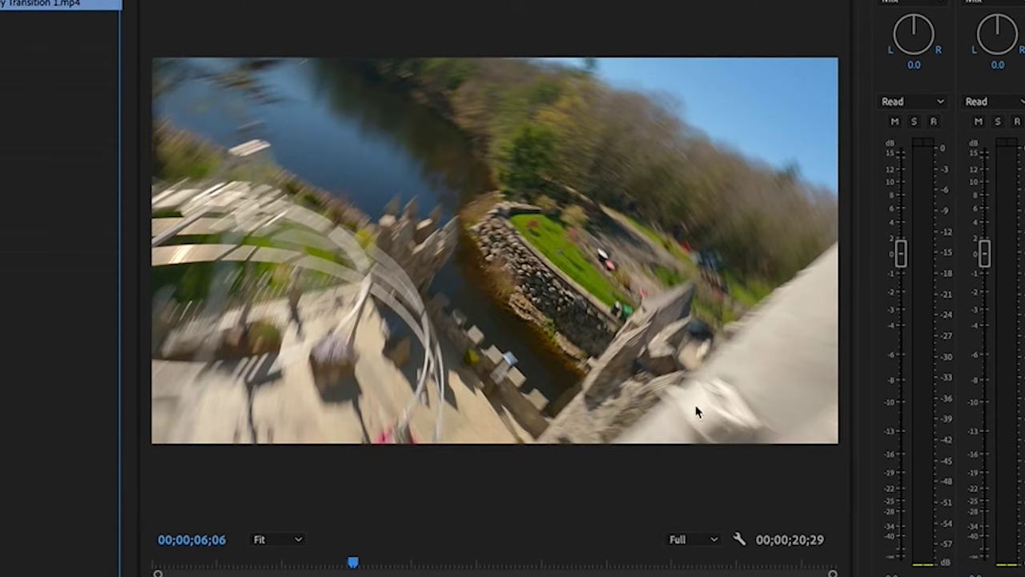
key(Right)
key(Right)
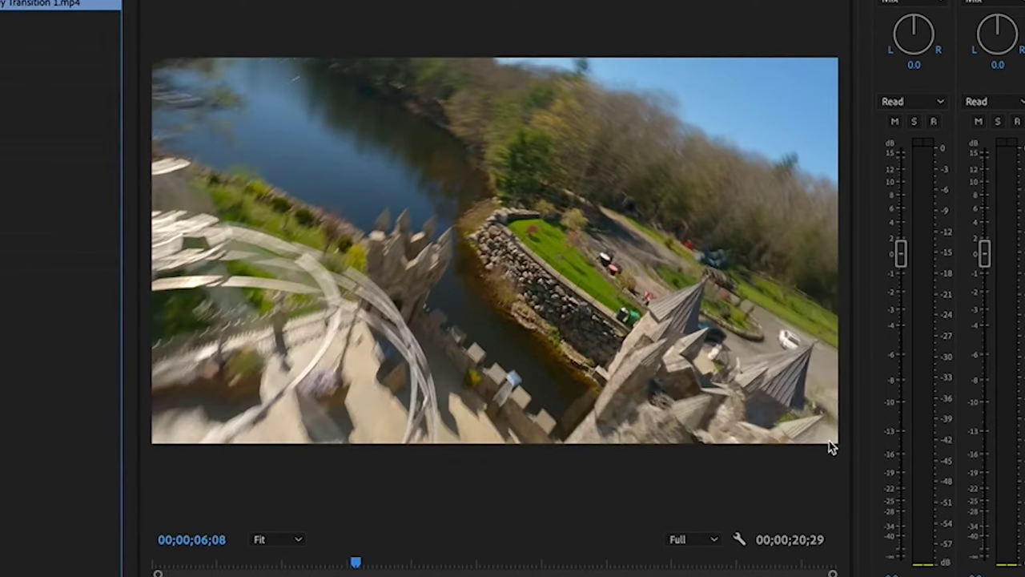
key(Left)
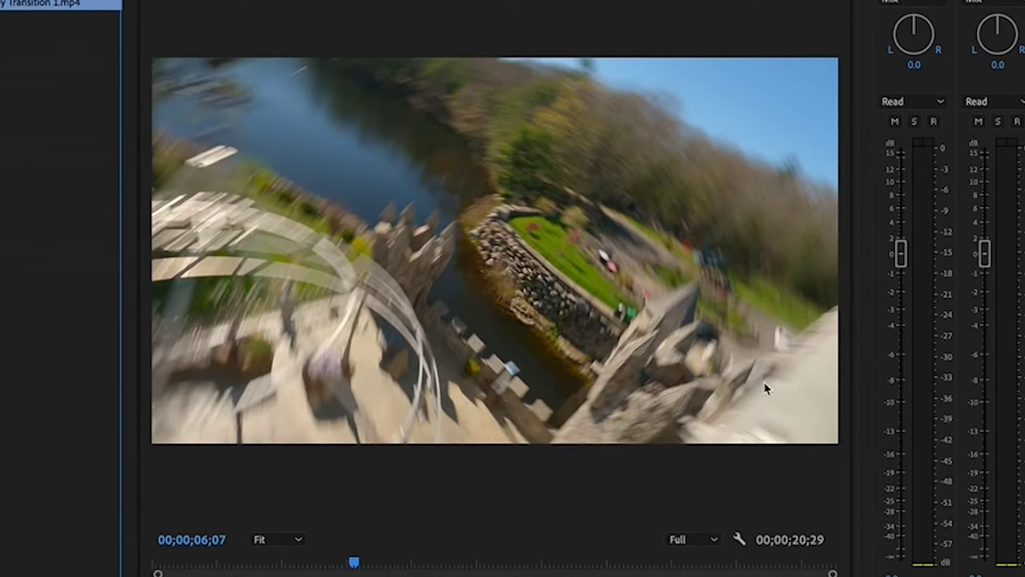
key(Right)
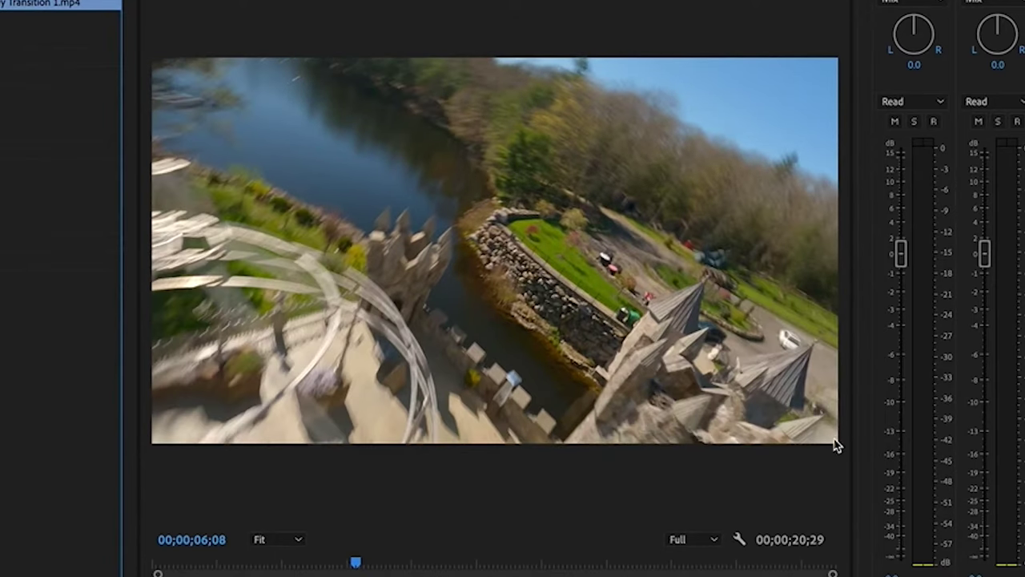
key(Right)
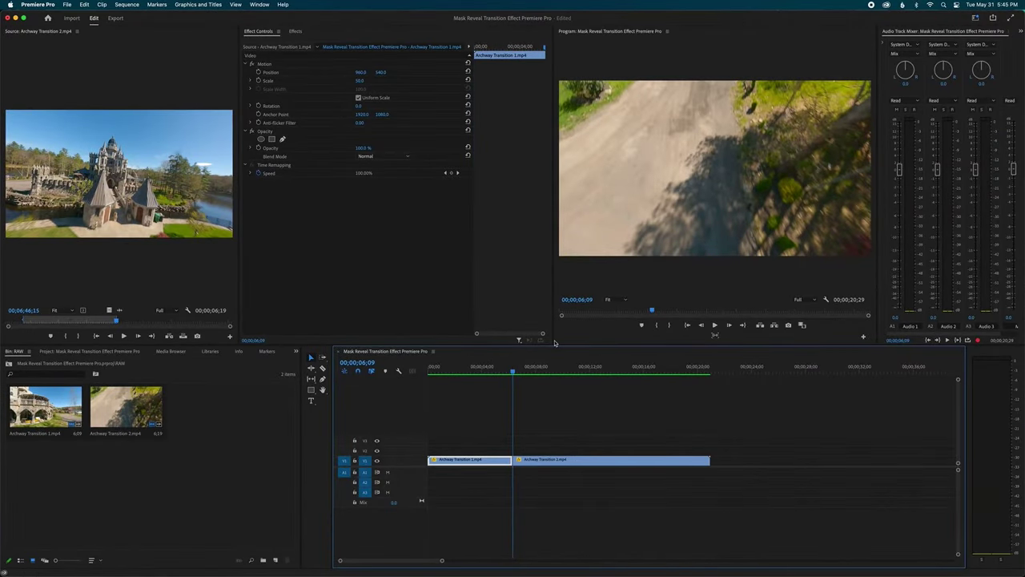
key(Left)
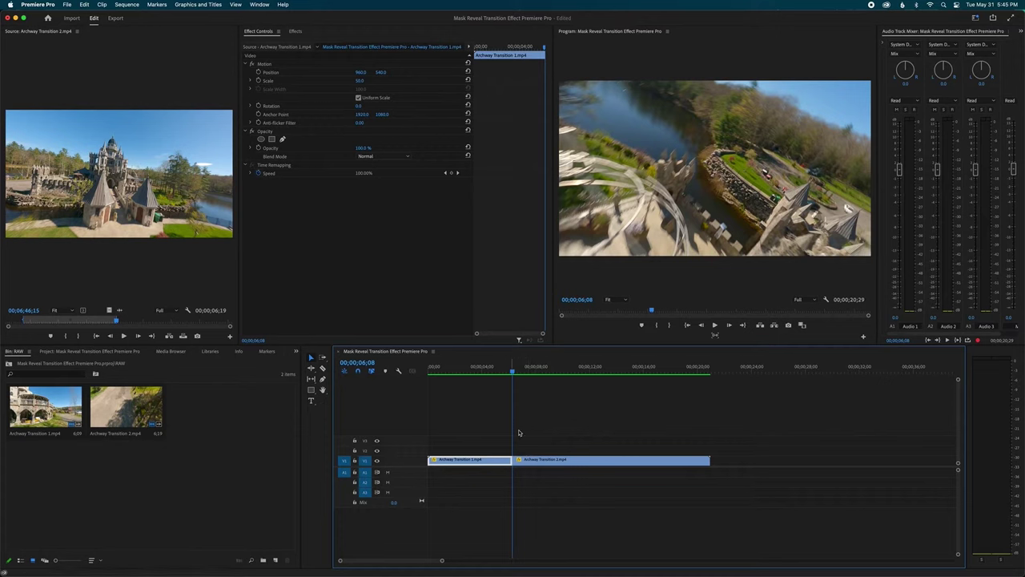
Return to the approach at 00;00;04;22 and magnify the program preview to 400%, centred on the opening between the towers
drag(514, 369, 492, 371)
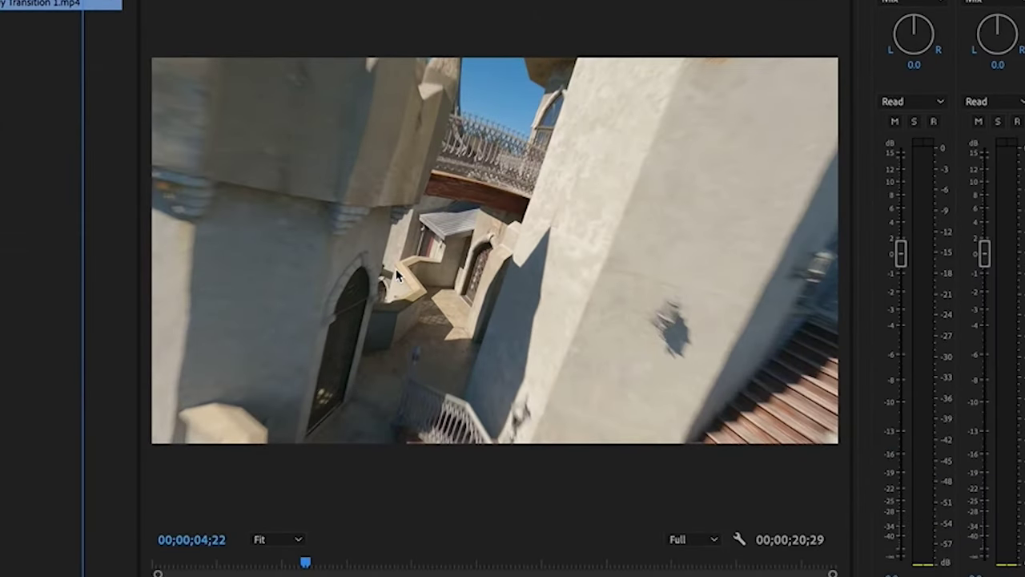
click(265, 539)
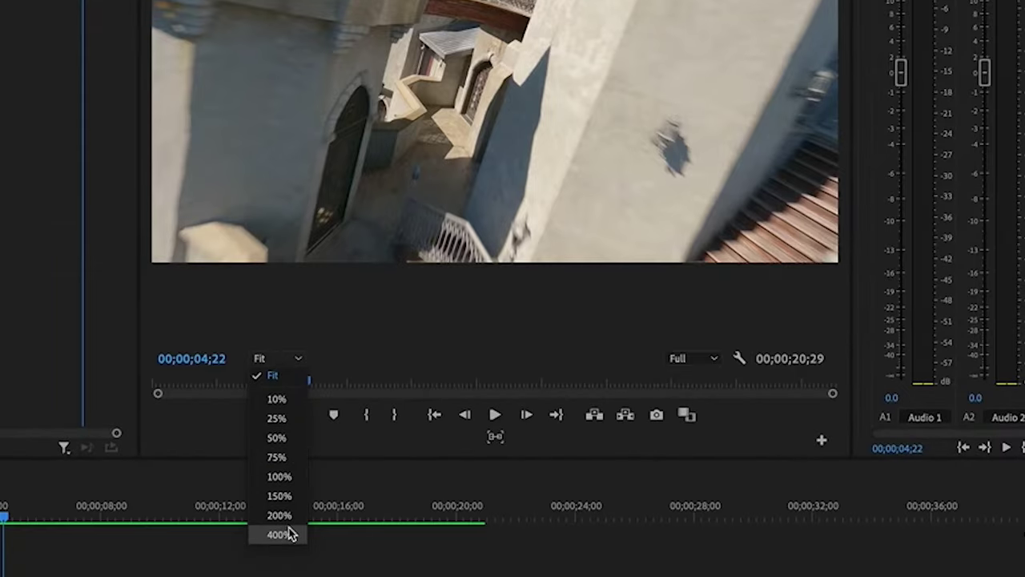
click(281, 534)
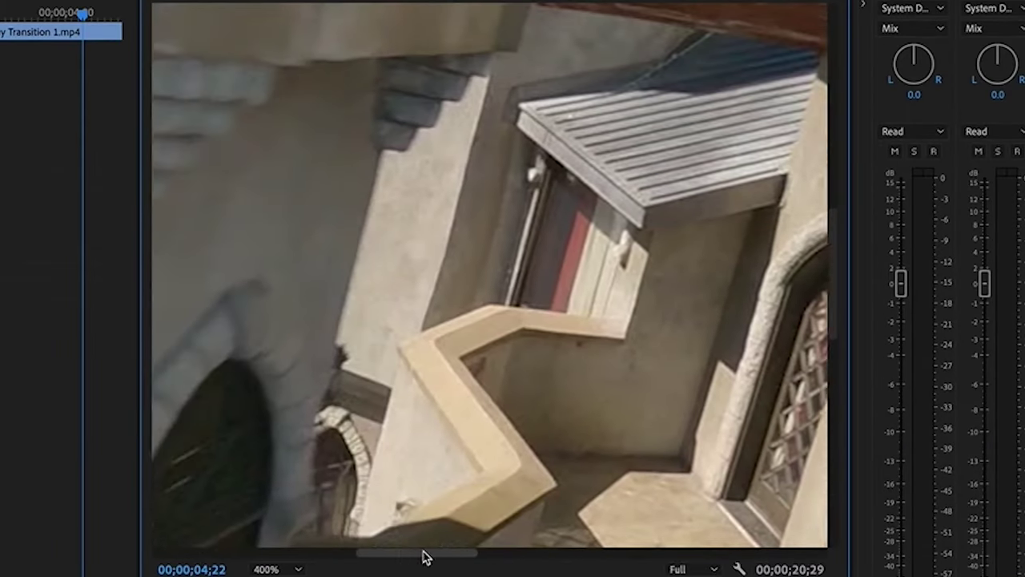
drag(423, 552, 430, 554)
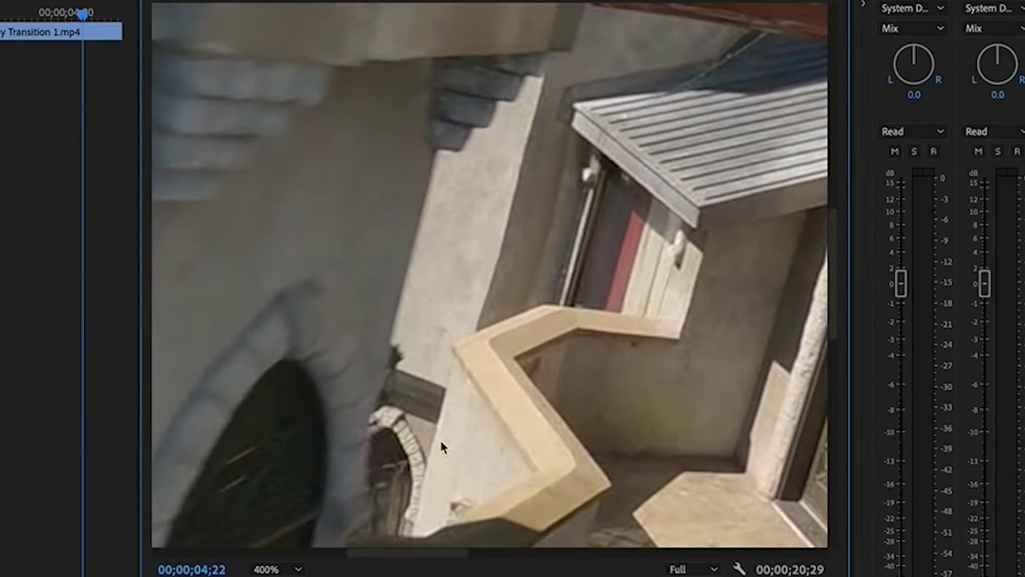
scroll(835, 265, down, 5)
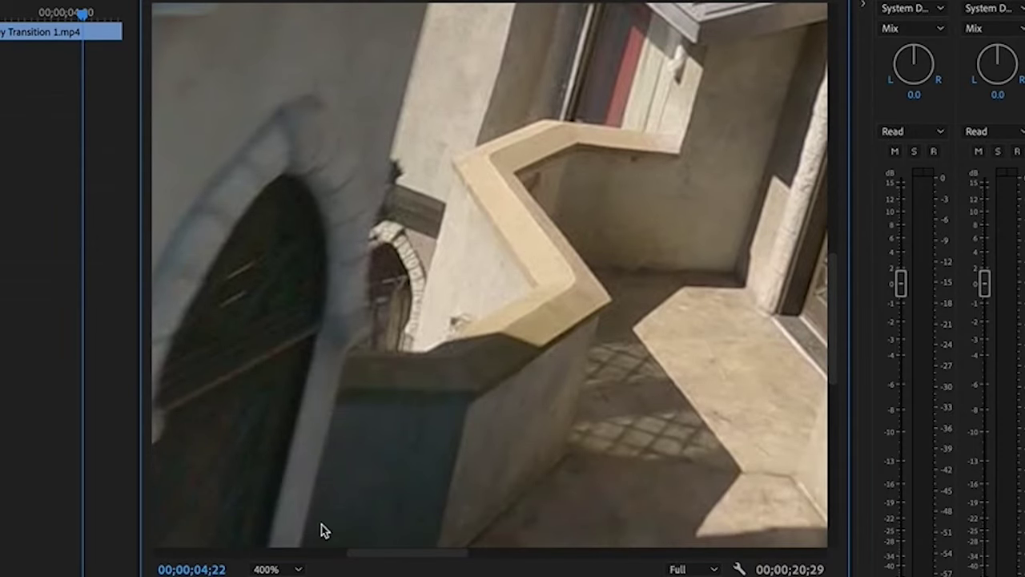
Step back frame by frame to 00;00;03;28, tracking the opening beside the tower to its earliest visible point
key(Left)
key(Left)
key(Left)
key(Left)
key(Left)
key(Left)
key(Left)
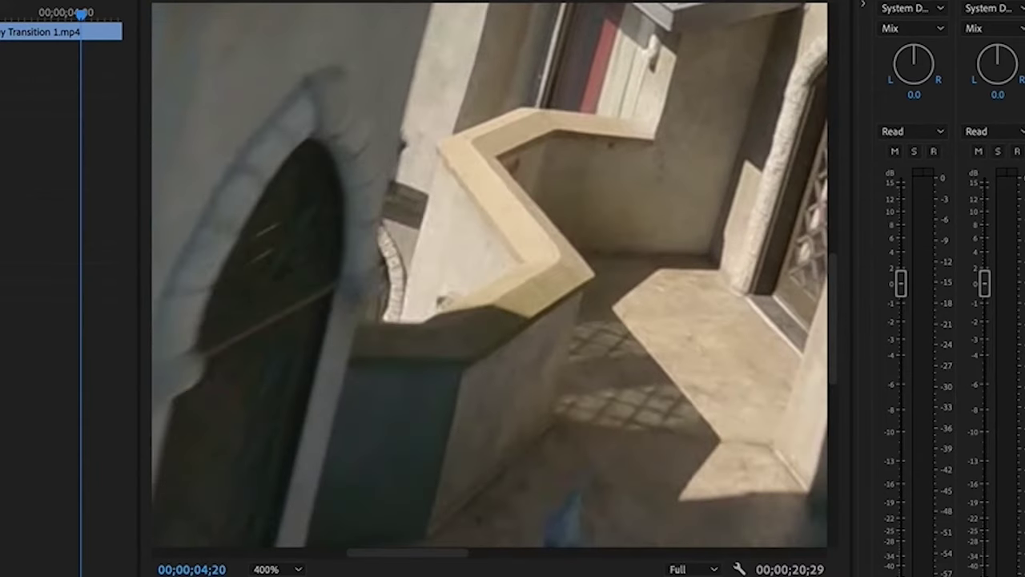
key(Left)
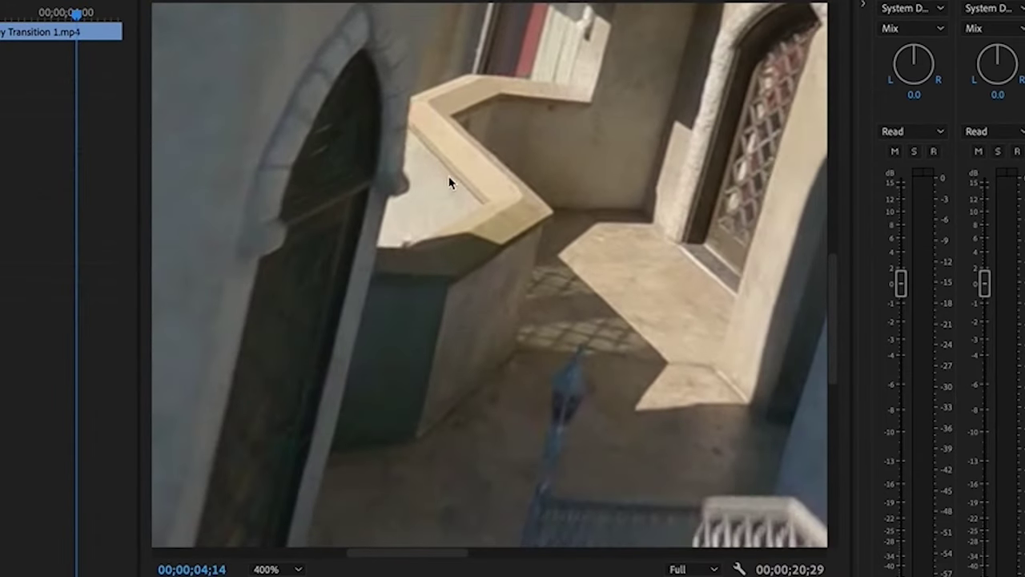
key(Left)
key(Left)
key(Left)
key(Left)
key(Left)
key(Left)
key(Left)
key(Left)
key(Left)
key(Left)
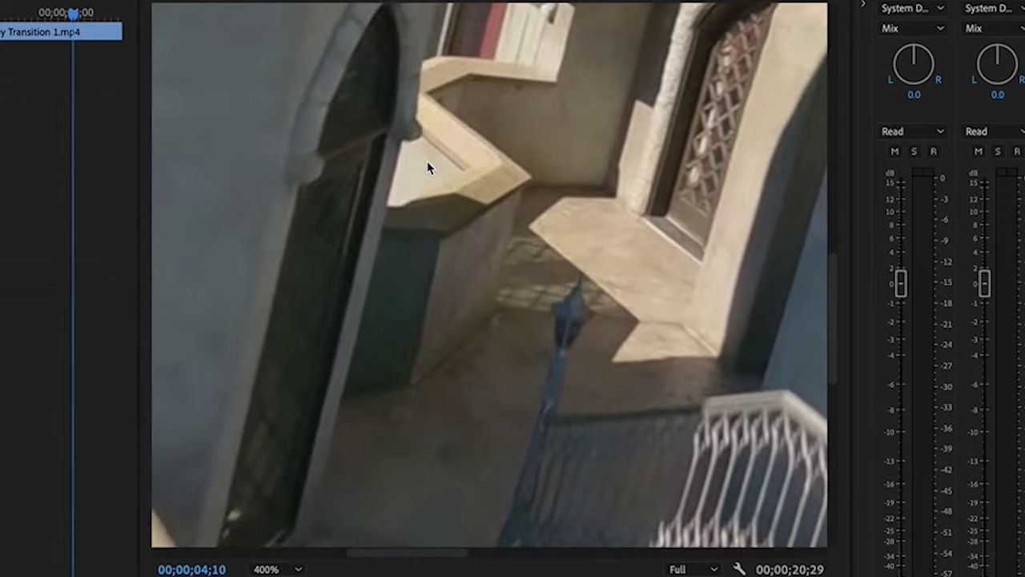
key(Left)
key(Left)
key(Left)
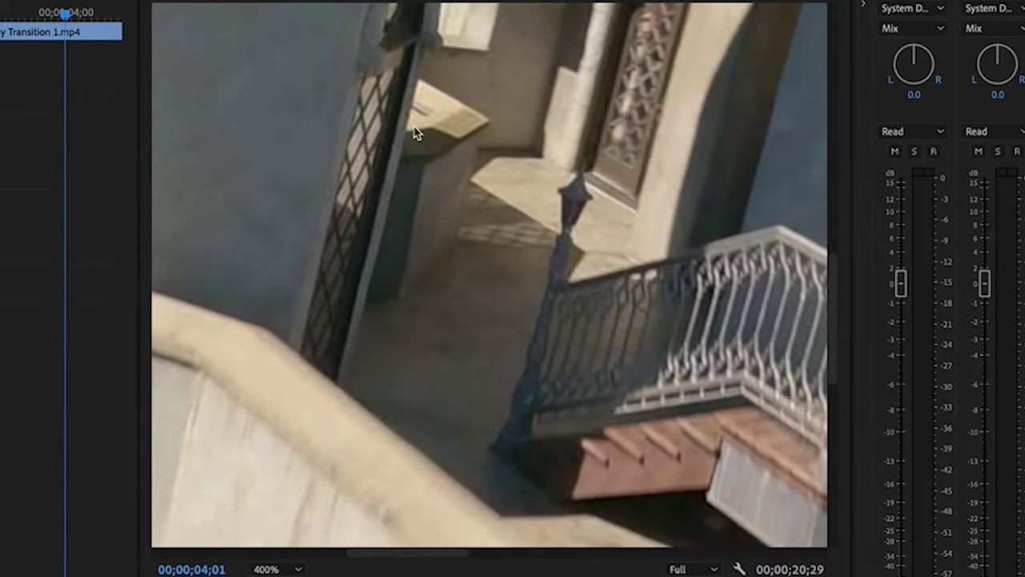
key(Left)
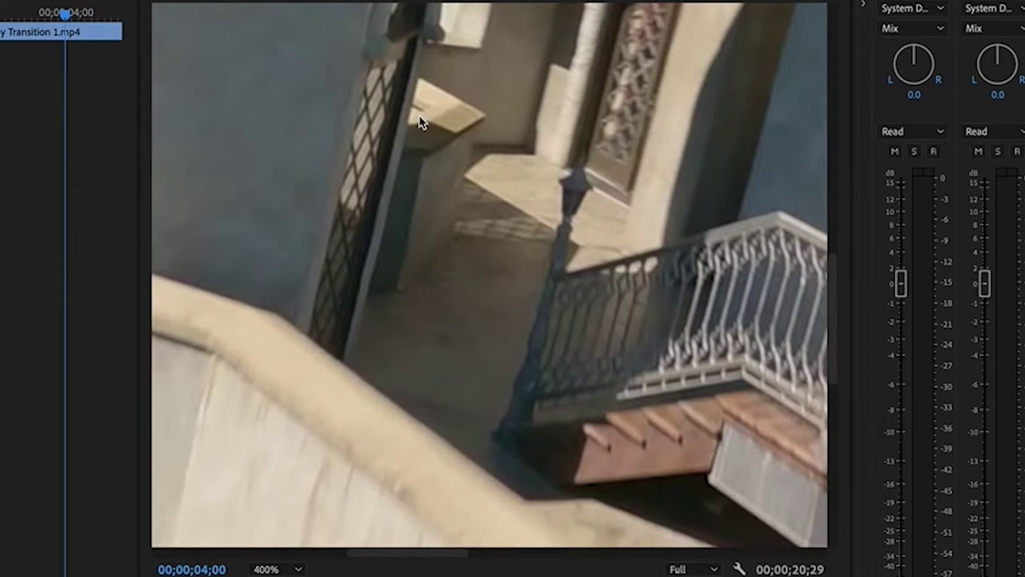
key(Left)
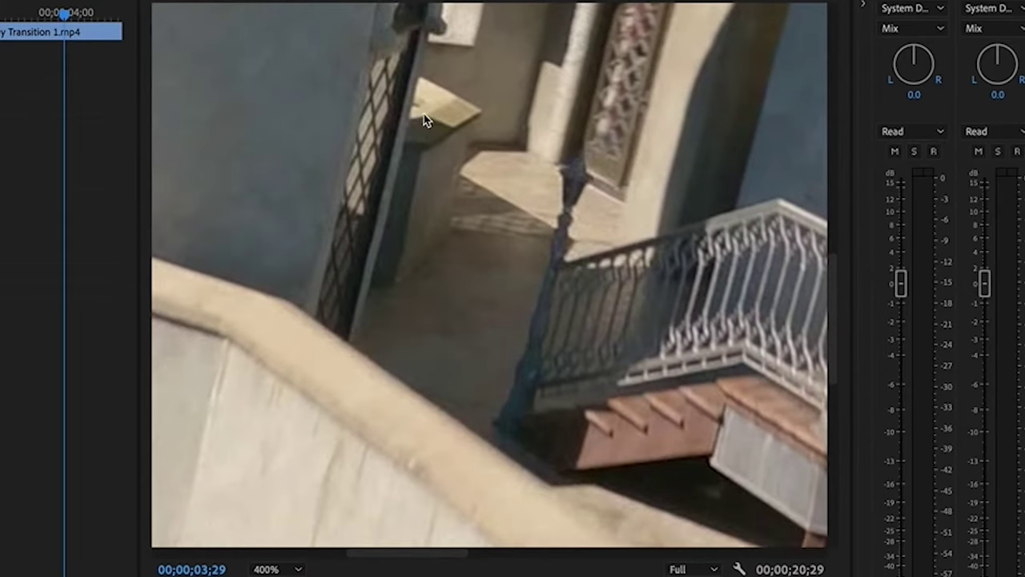
key(Left)
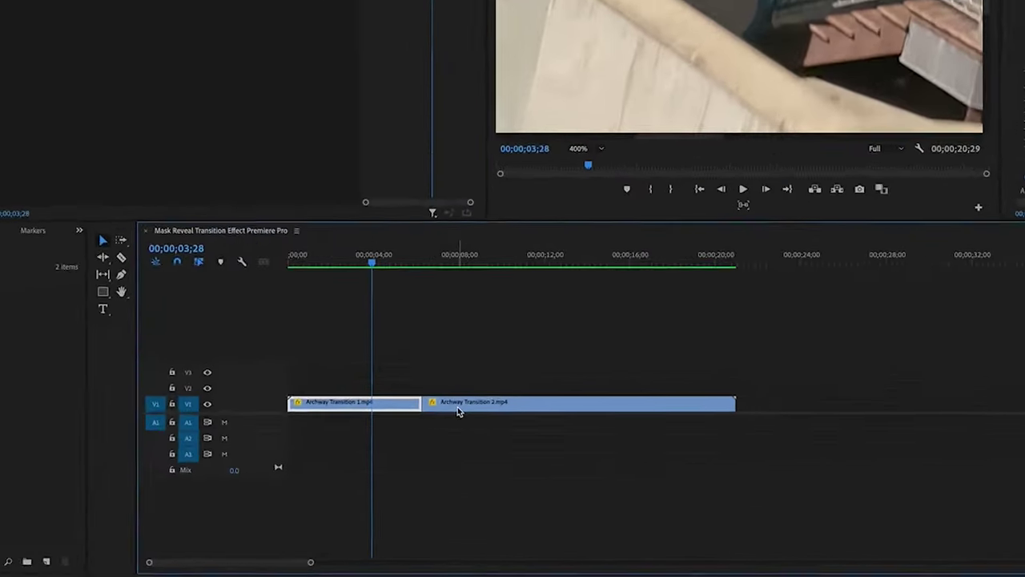
Move the Archway Transition 2 clip up to track V2 so that it starts at the playhead, 00;00;03;28
click(535, 462)
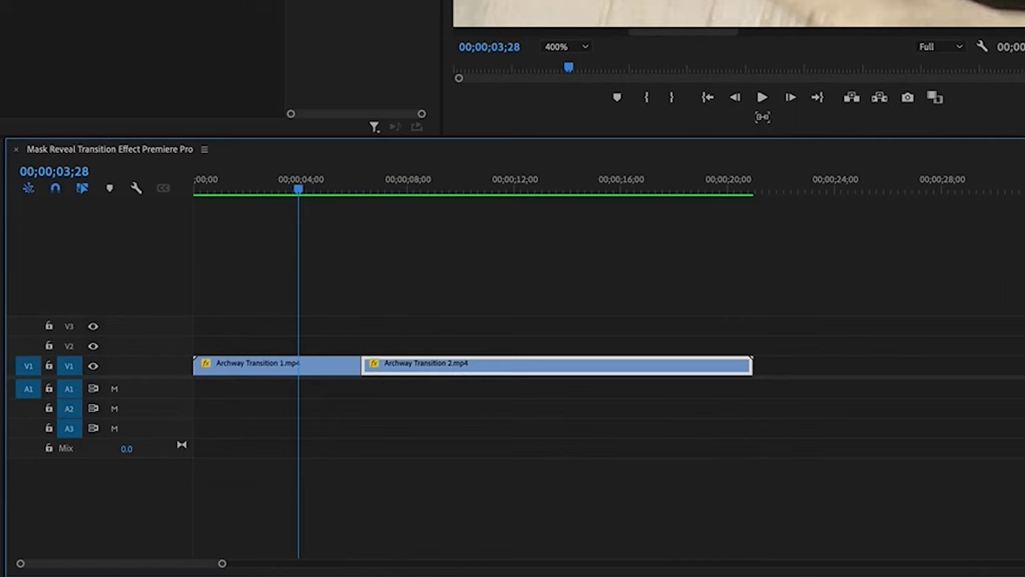
drag(435, 366, 313, 346)
click(312, 365)
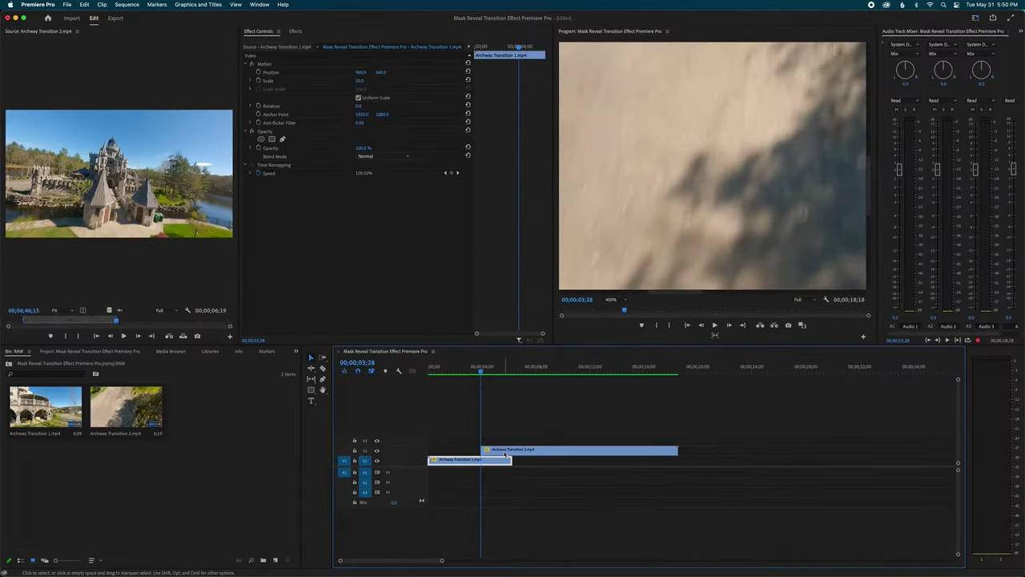
Set the opacity of the Archway Transition 2 clip on V2 to 10%
click(498, 450)
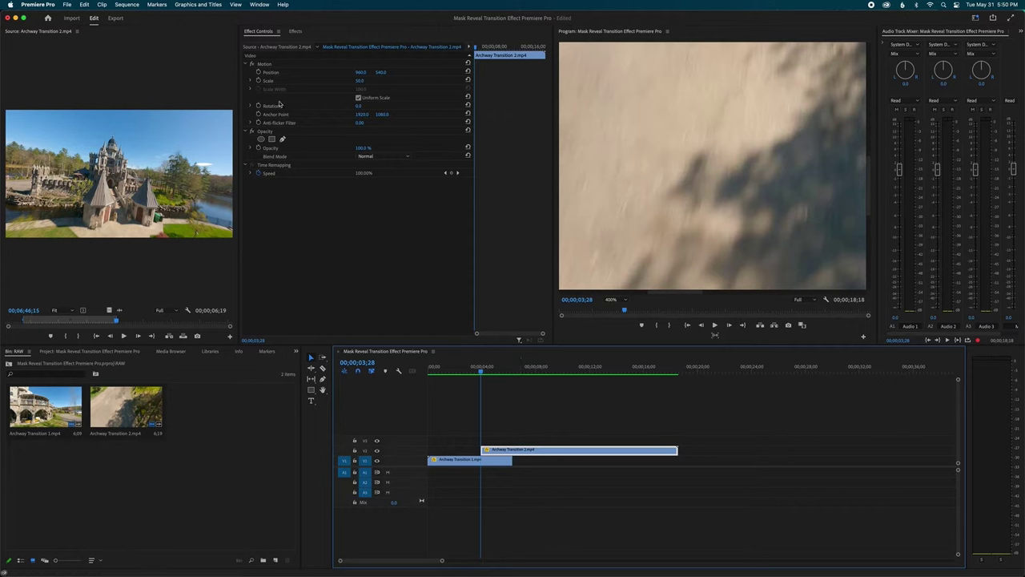
click(492, 461)
click(498, 450)
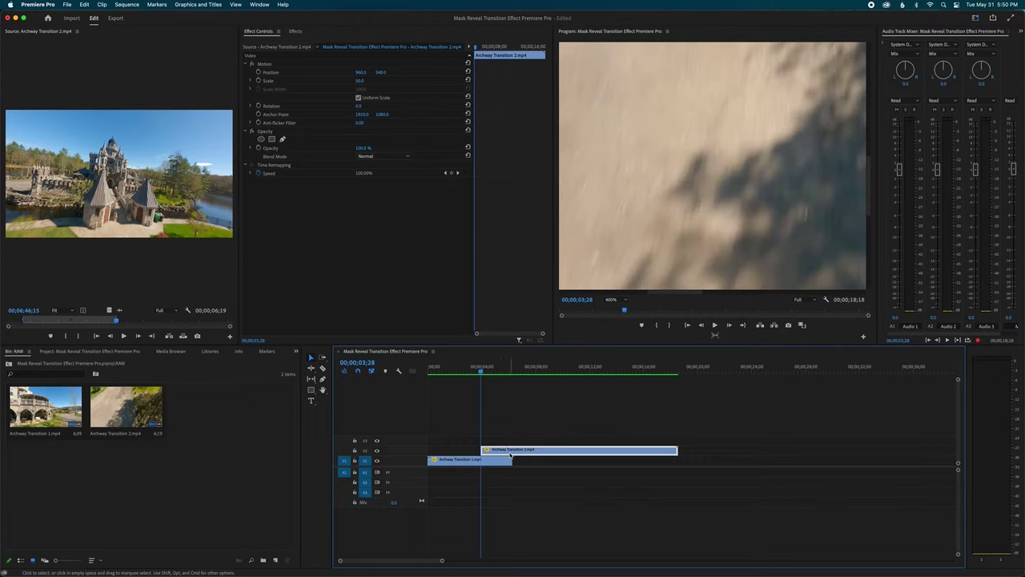
click(365, 147)
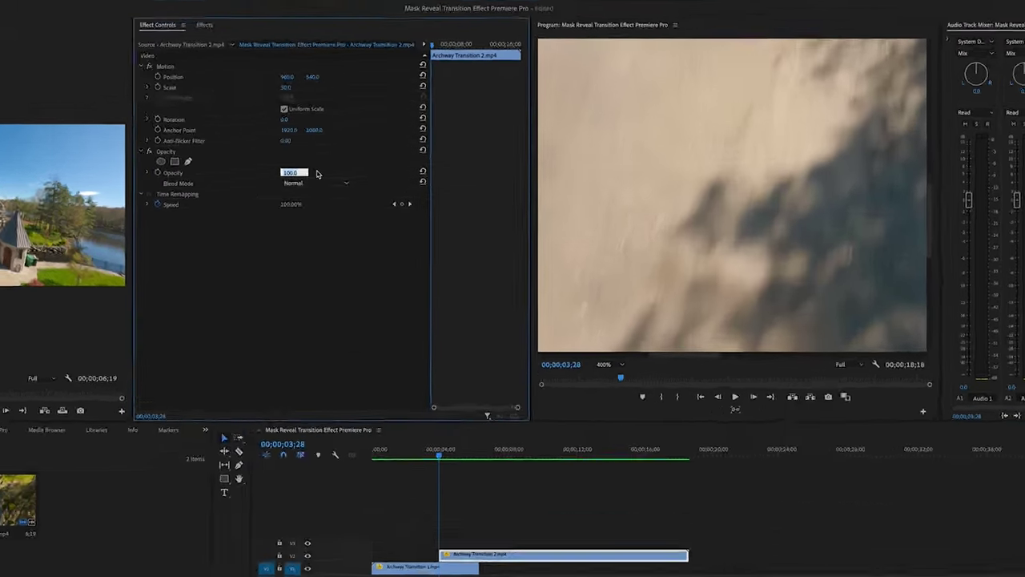
text(10)
key(Return)
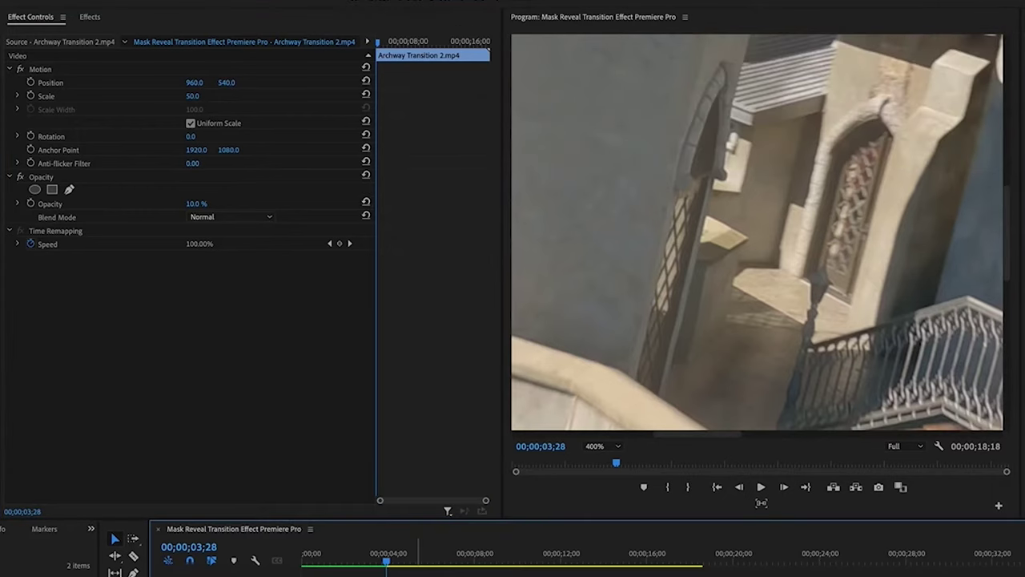
Scrub the overlapping clips to 00;00;04;17 to check the archway footage through the faded upper clip
drag(385, 560, 399, 561)
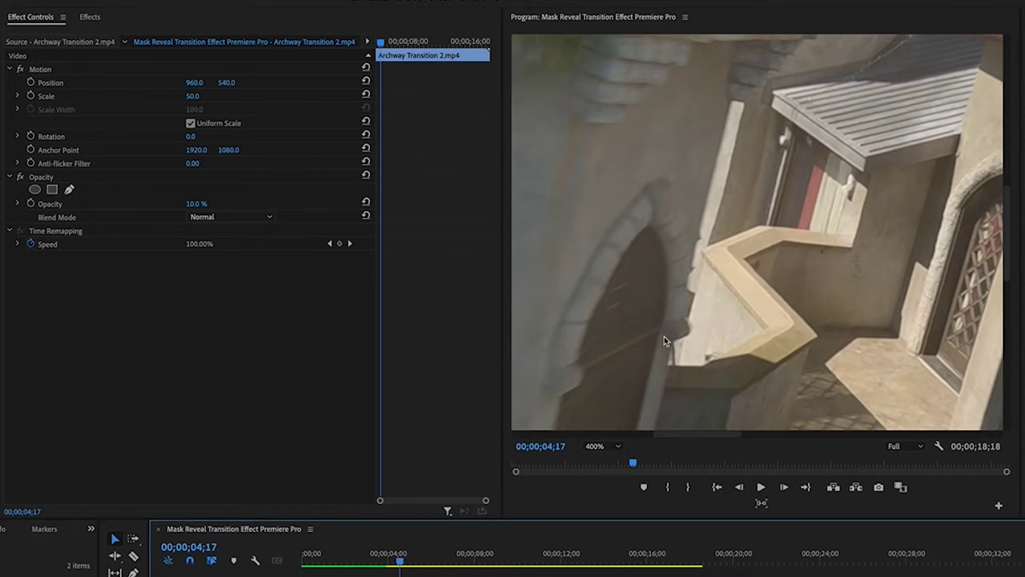
drag(400, 562, 392, 565)
click(406, 575)
click(397, 576)
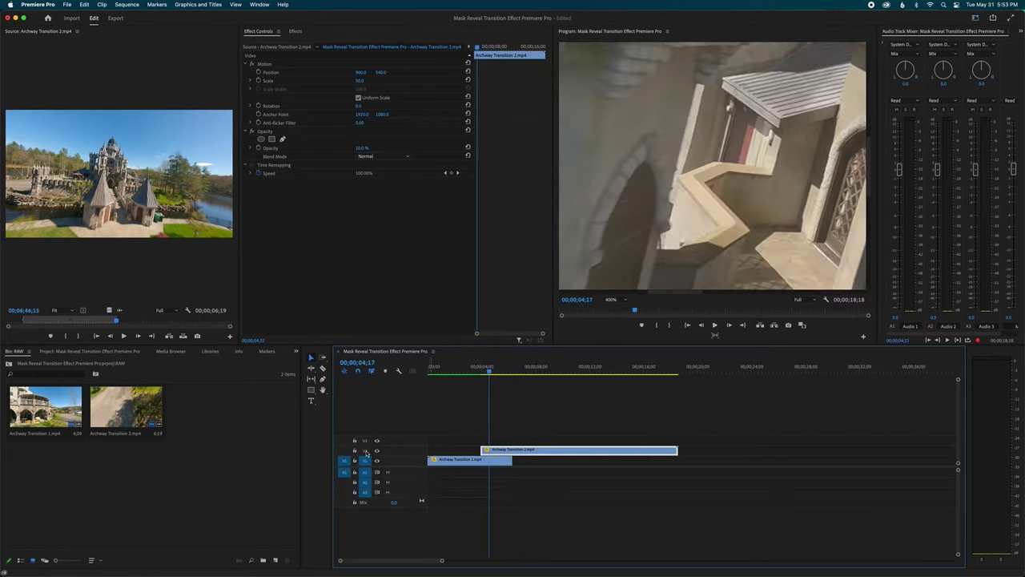
At the upper clip's first frame, 00;00;03;28, draw a tiny free-draw bezier opacity mask over the opening beside the tower
click(365, 451)
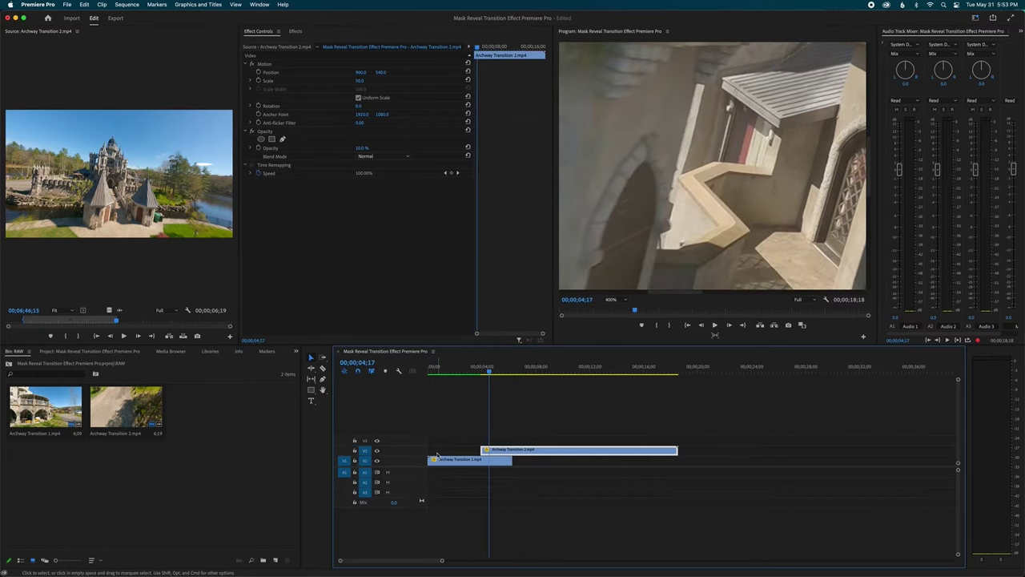
key(Up)
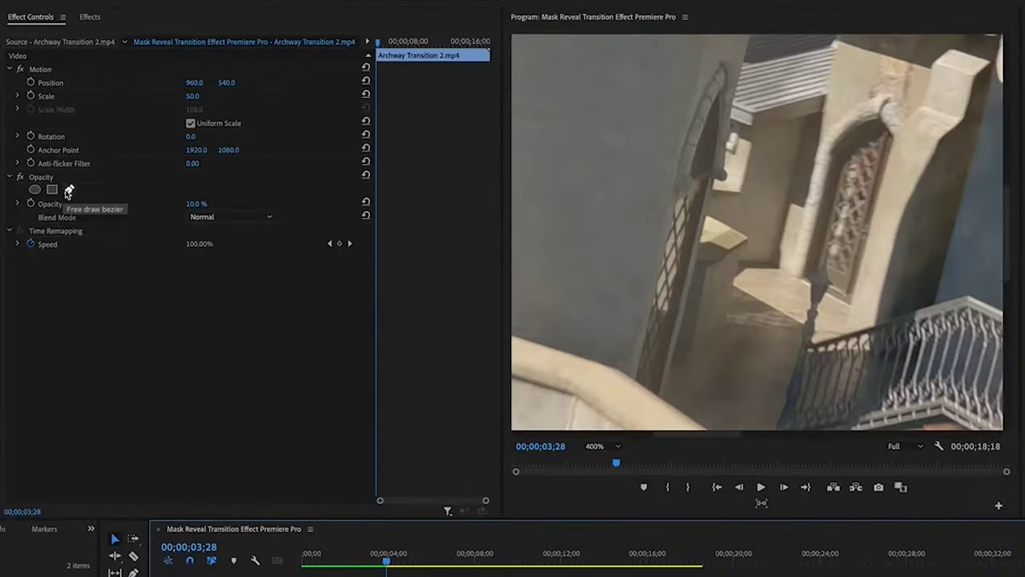
click(69, 190)
click(606, 450)
click(612, 574)
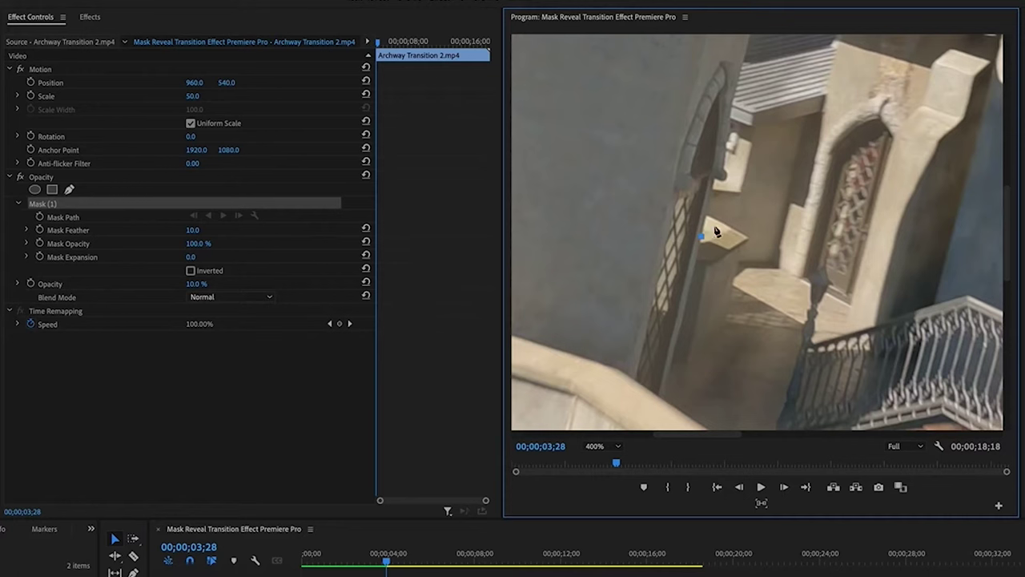
drag(714, 229, 706, 234)
drag(694, 229, 699, 233)
drag(703, 242, 719, 245)
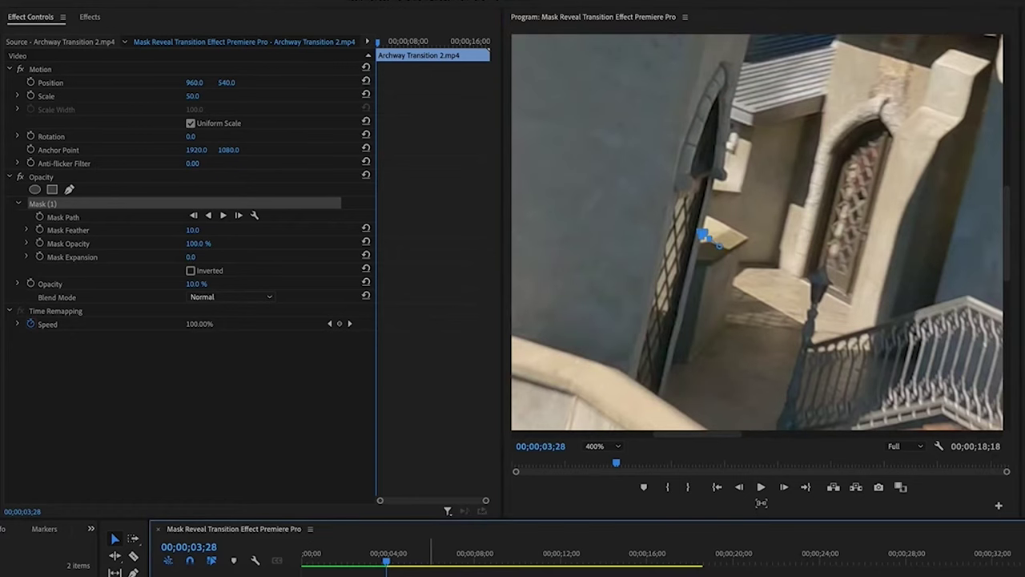
Turn on Mask Path keyframing at 00;00;03;28 and zoom in on the clip's keyframe timeline
click(63, 218)
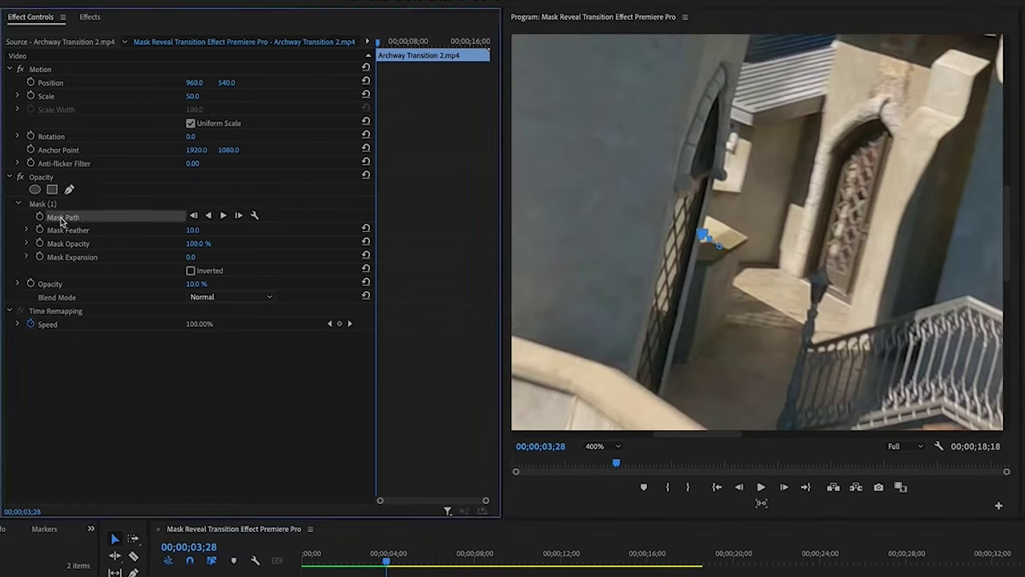
click(40, 218)
drag(486, 499, 405, 500)
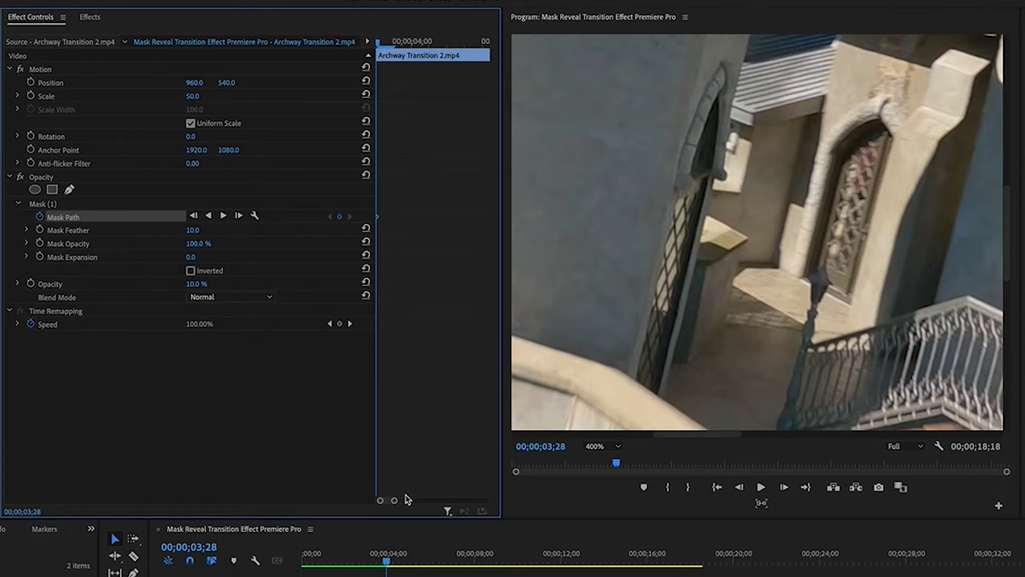
Track the mask forward one frame to 00;00;03;29 and correct its points to fit the opening beside the tower
click(238, 216)
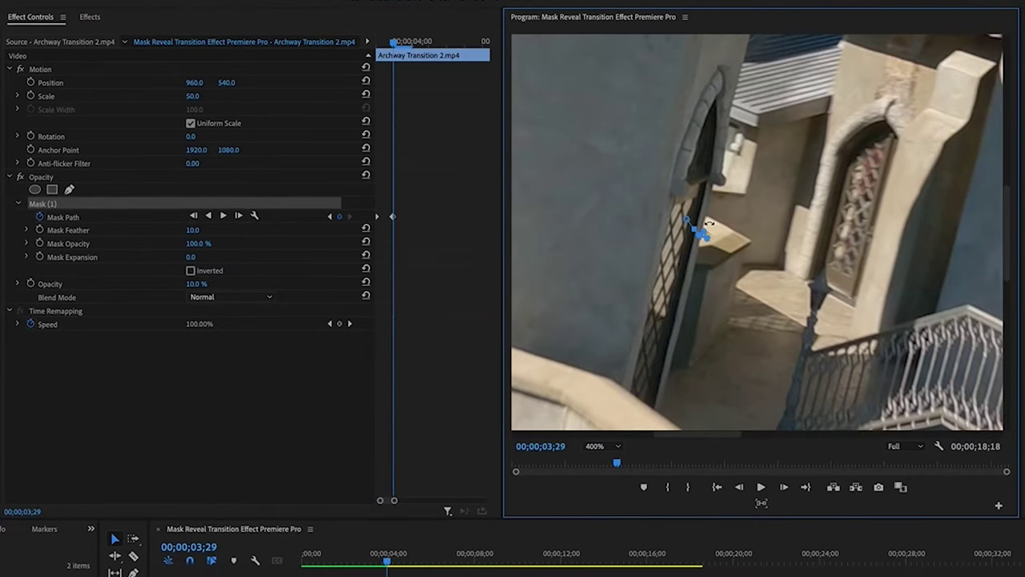
drag(710, 223, 707, 234)
key(ctrl+z)
drag(716, 244, 702, 241)
Track the mask frame by frame to 00;00;04;00 and 00;00;04;01, repositioning it over the opening at each frame
click(238, 218)
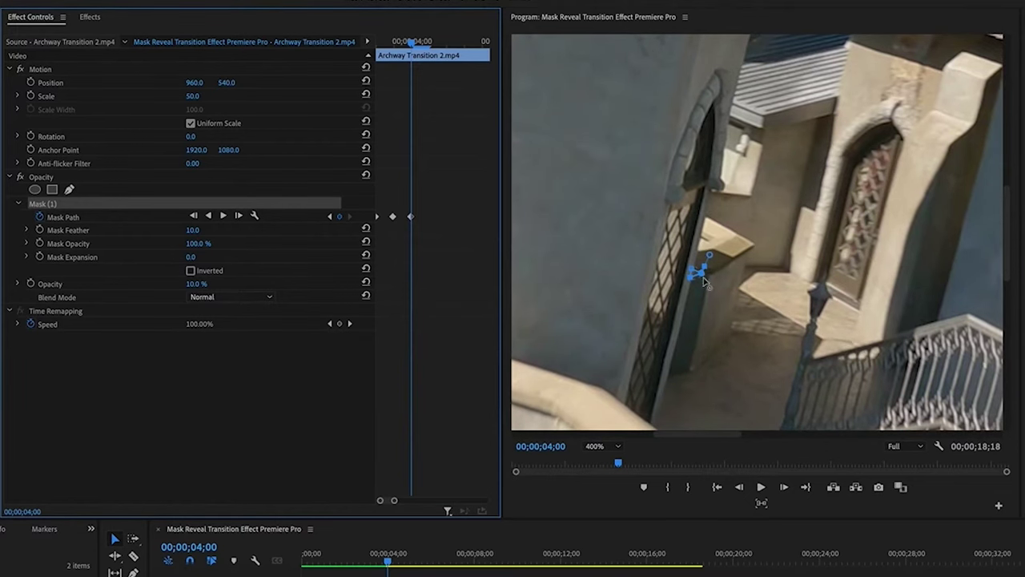
click(697, 276)
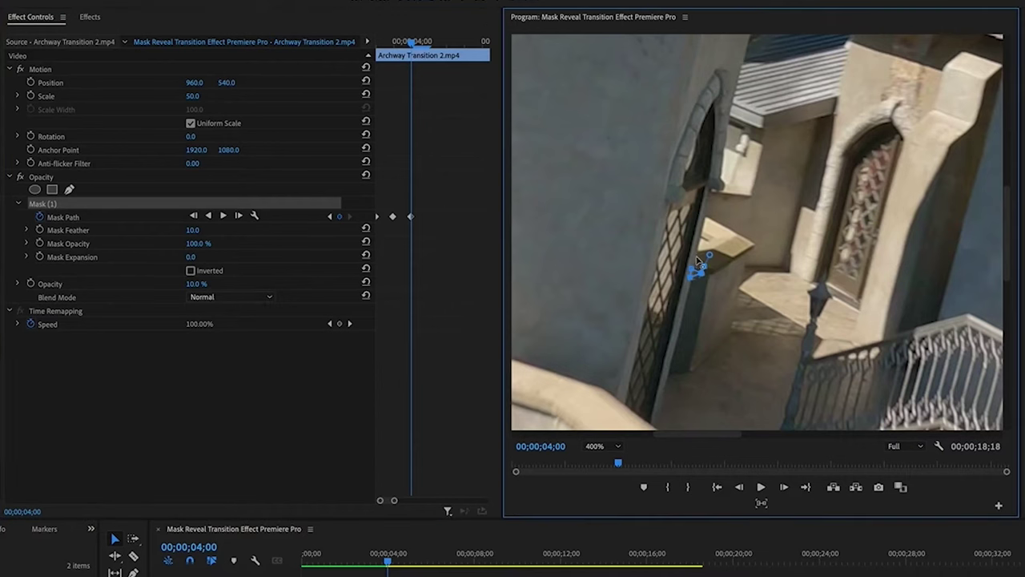
mouse_move(701, 237)
mouse_down()
mouse_move(705, 254)
mouse_move(711, 246)
mouse_up()
click(238, 216)
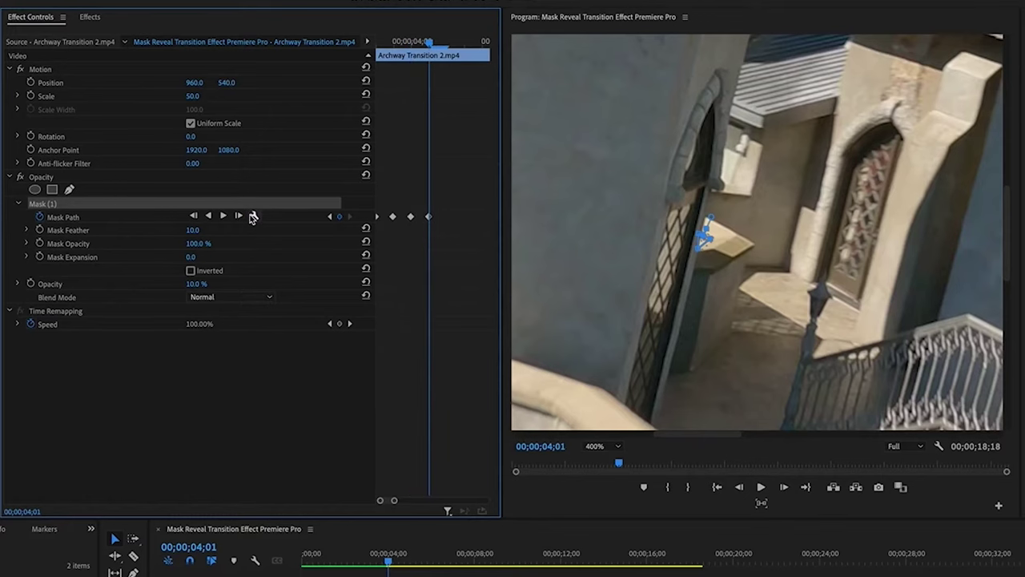
drag(715, 248, 715, 251)
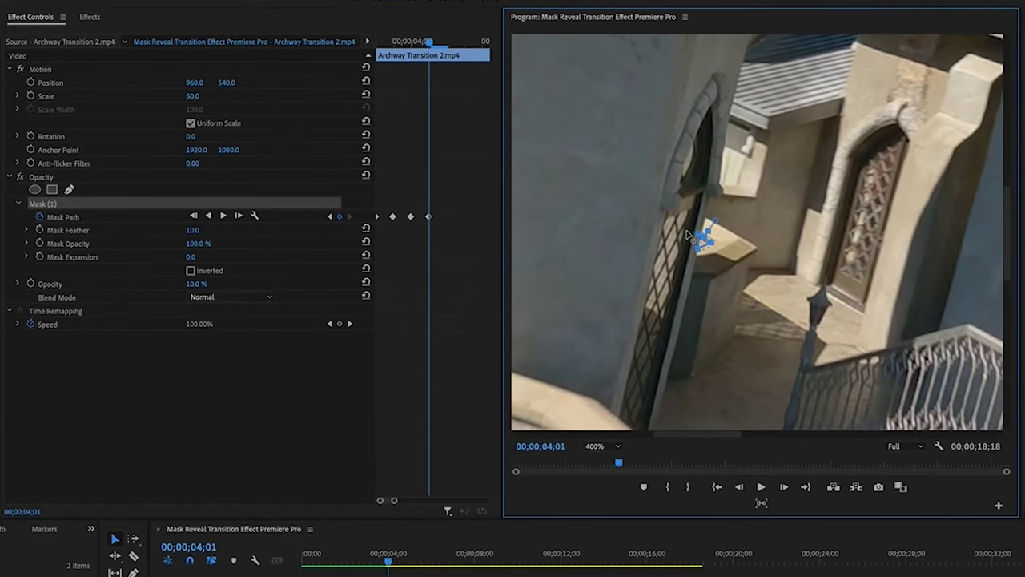
Continue tracking the mask from 00;00;04;02 to 00;00;04;04, reshaping its points into a triangle against the tower edge
click(239, 217)
click(253, 216)
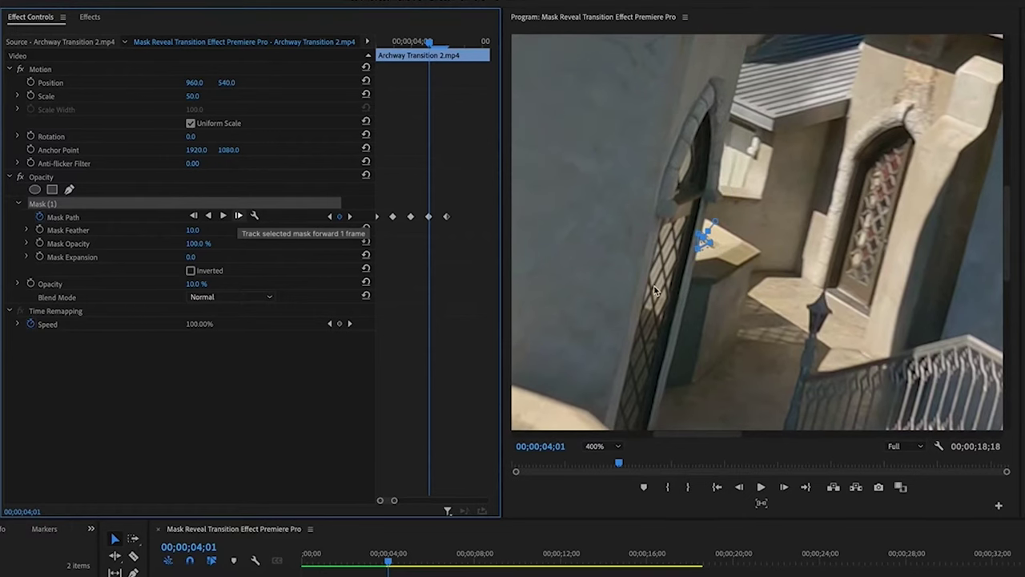
click(701, 250)
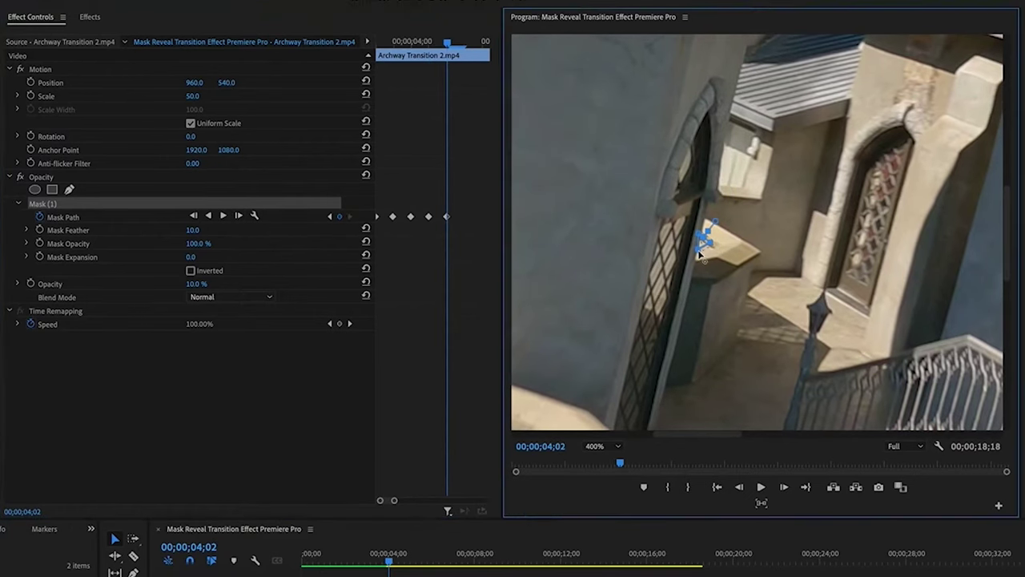
drag(711, 247, 713, 251)
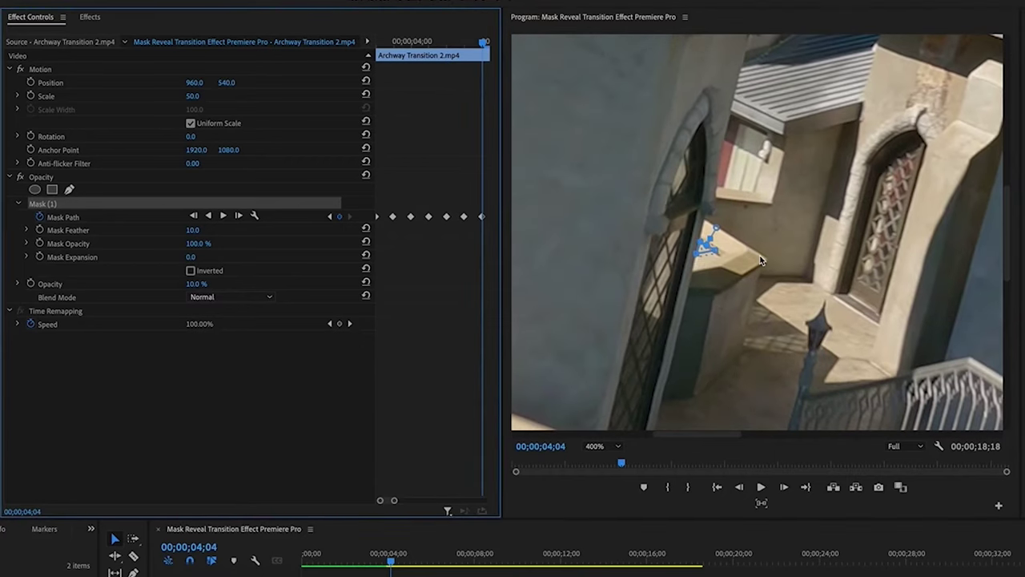
click(705, 225)
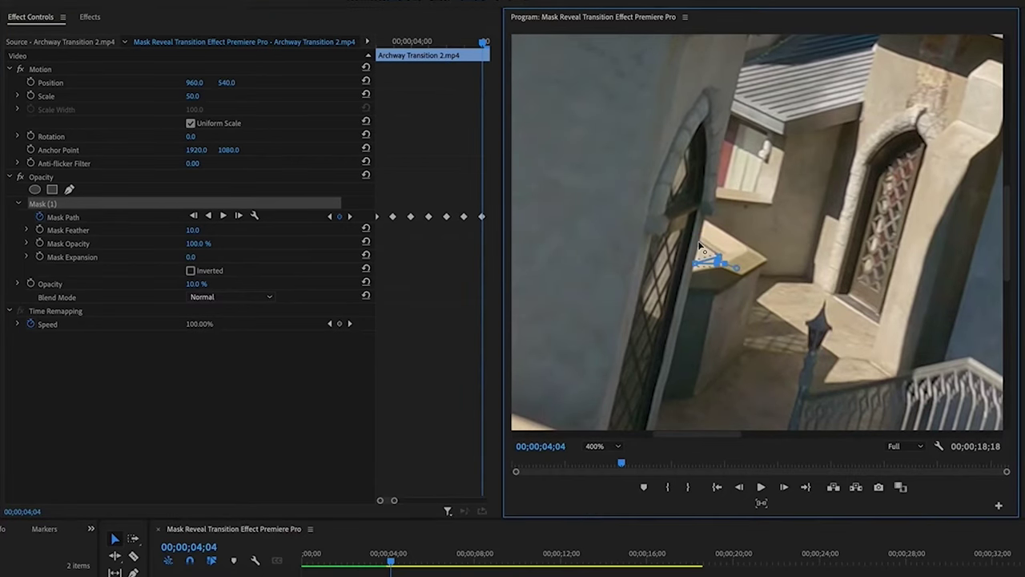
drag(699, 243, 700, 242)
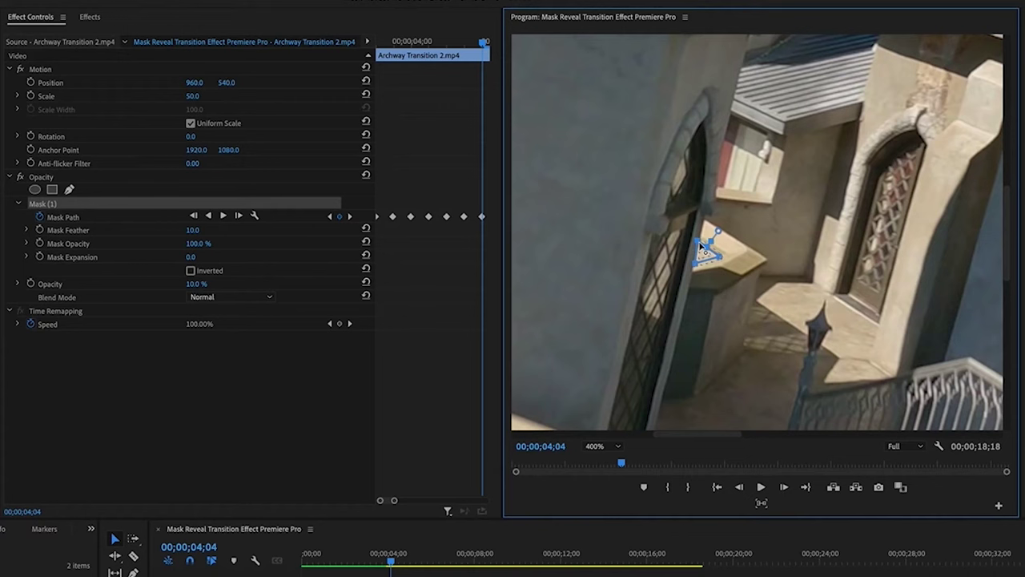
Advance the mask through 00;00;04;05 and 00;00;04;06, adjusting its corner points to follow the widening opening along the tower edge
click(238, 216)
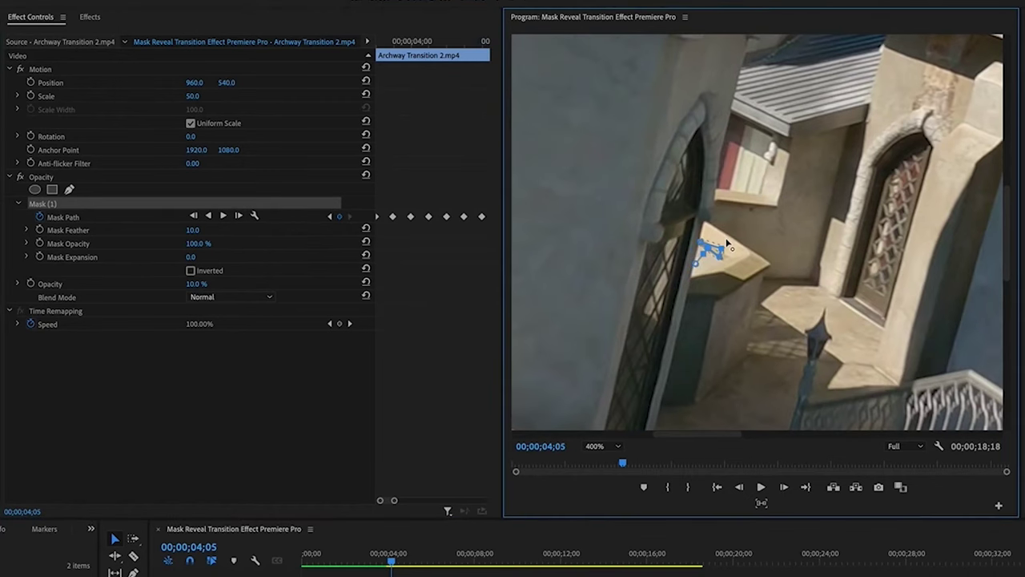
drag(721, 249, 692, 267)
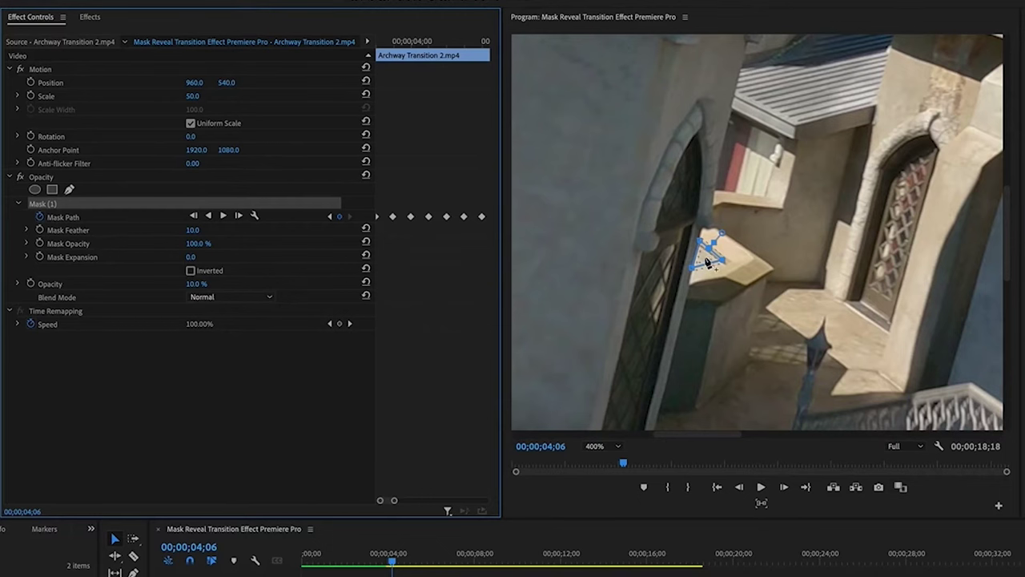
mouse_move(703, 260)
mouse_down()
mouse_move(685, 213)
mouse_move(699, 244)
mouse_move(708, 240)
mouse_move(703, 260)
mouse_up()
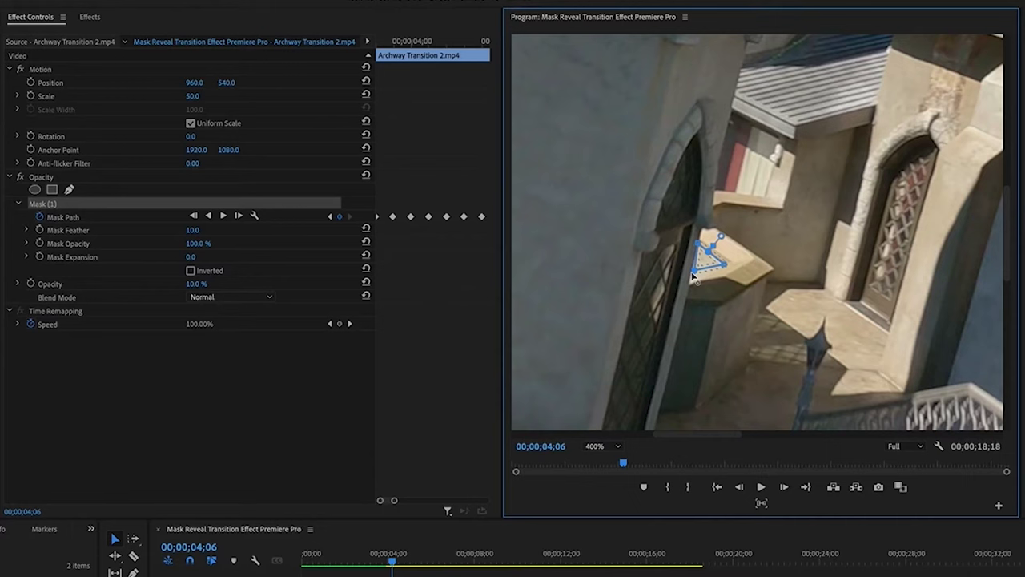
drag(693, 273, 695, 277)
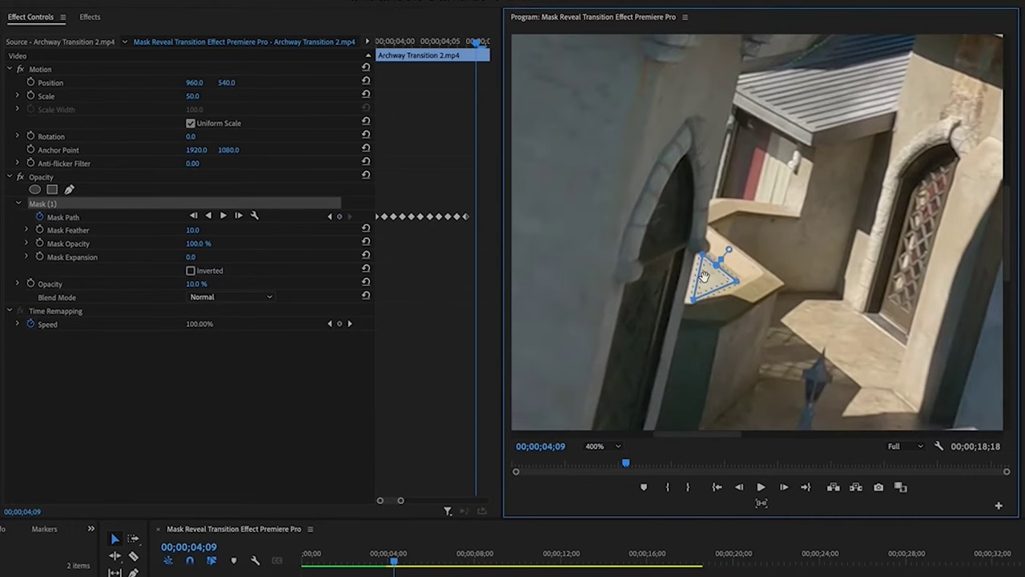